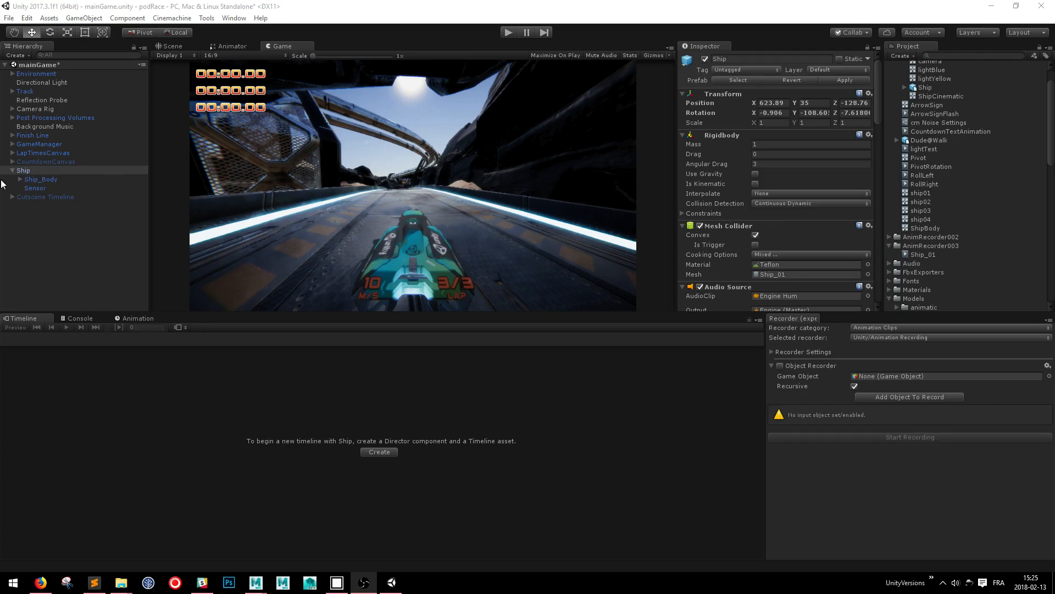
- Inspect the child objects under Ship and Ship_Body in the hierarchy, leaving the Ship selected
left_click(20, 179)
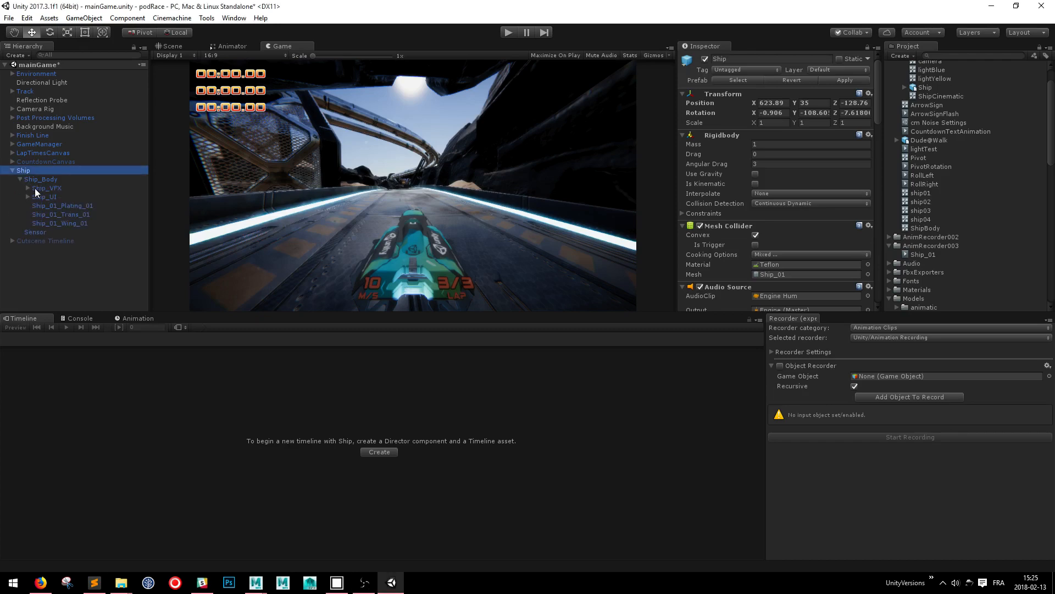
left_click(18, 180)
left_click(43, 212)
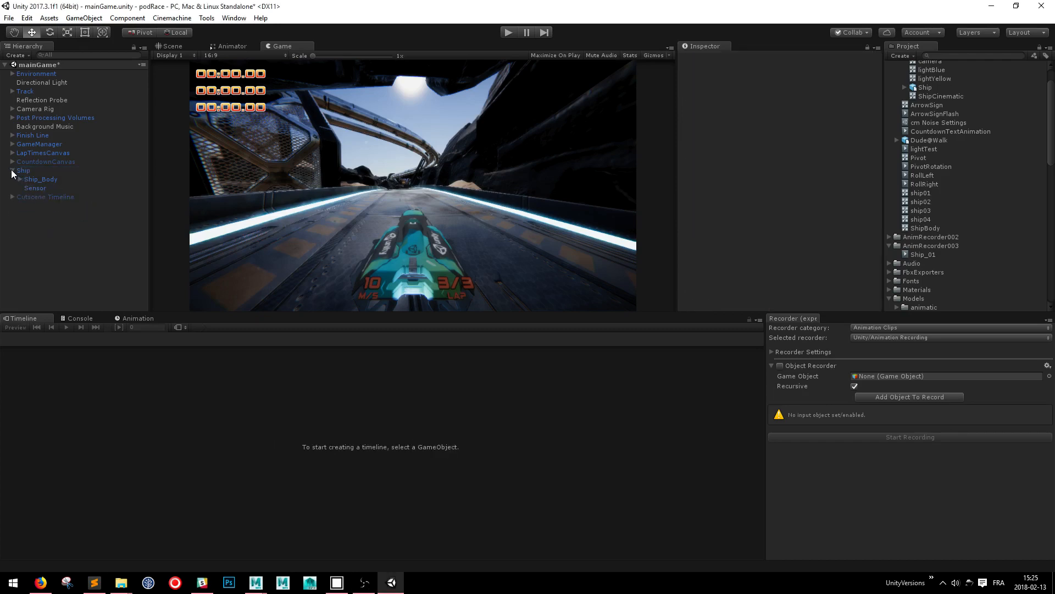
left_click(12, 171)
left_click(13, 171)
left_click(24, 171)
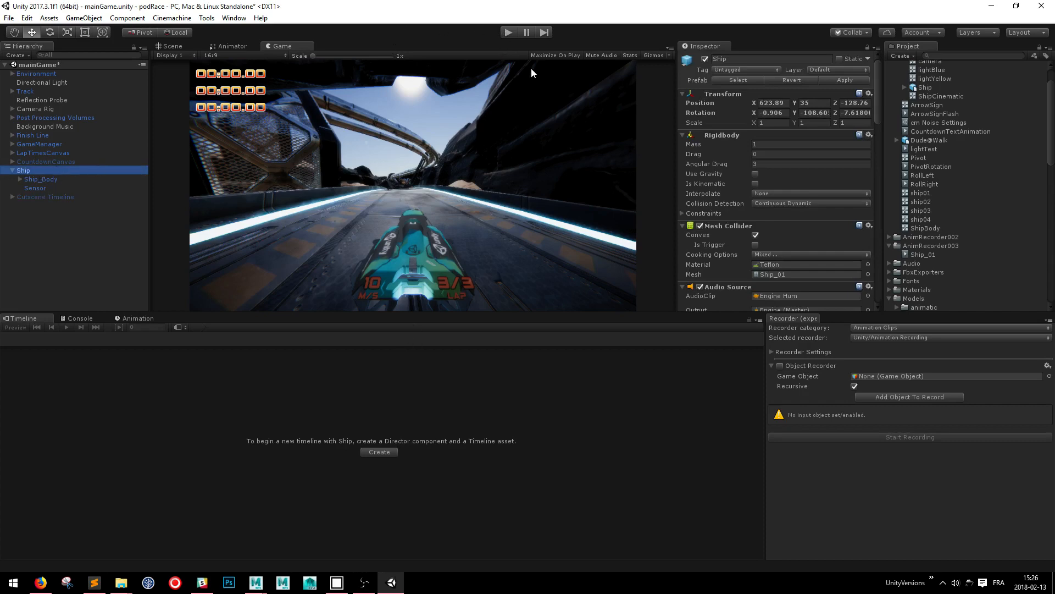
- Run the game briefly in play mode and stop it
left_click(507, 32)
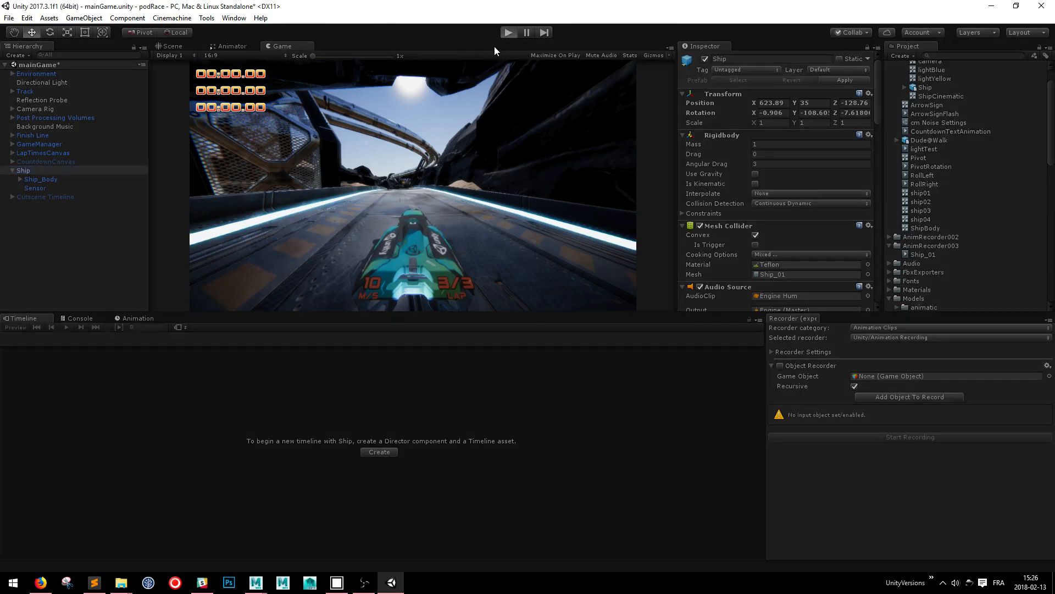
left_click(511, 33)
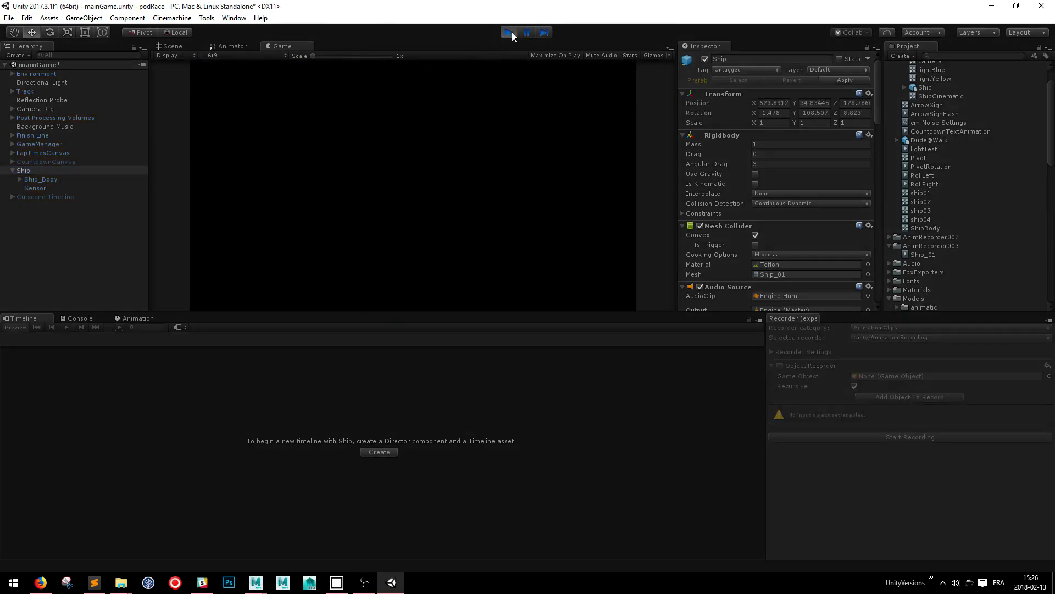
left_click(510, 33)
- Assign Ship as the Object Recorder's game object, check the Recorder Settings, and record its animation during gameplay
left_click_drag(30, 173, 880, 378)
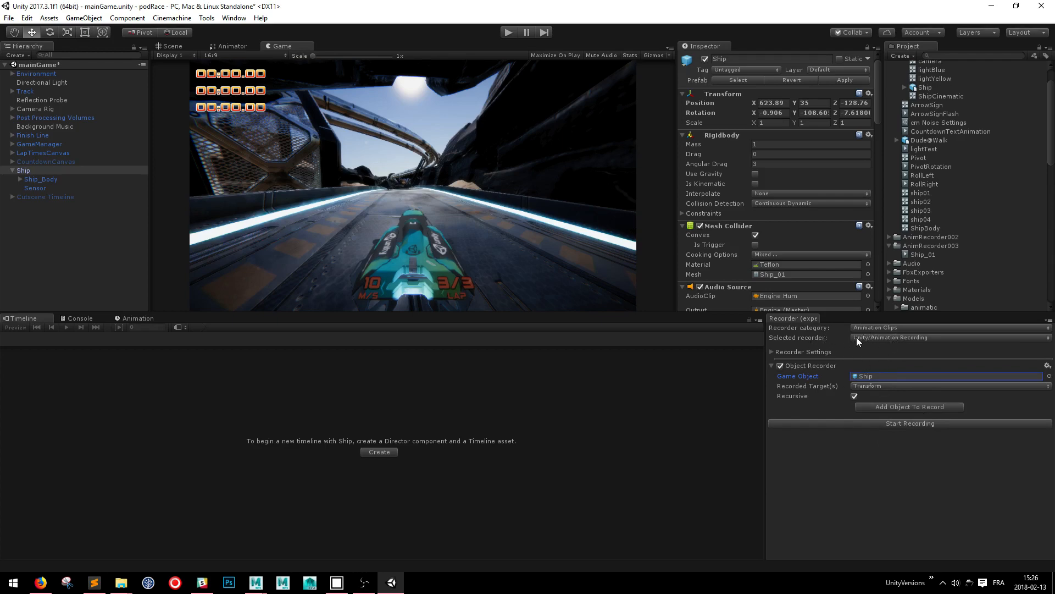
left_click(773, 352)
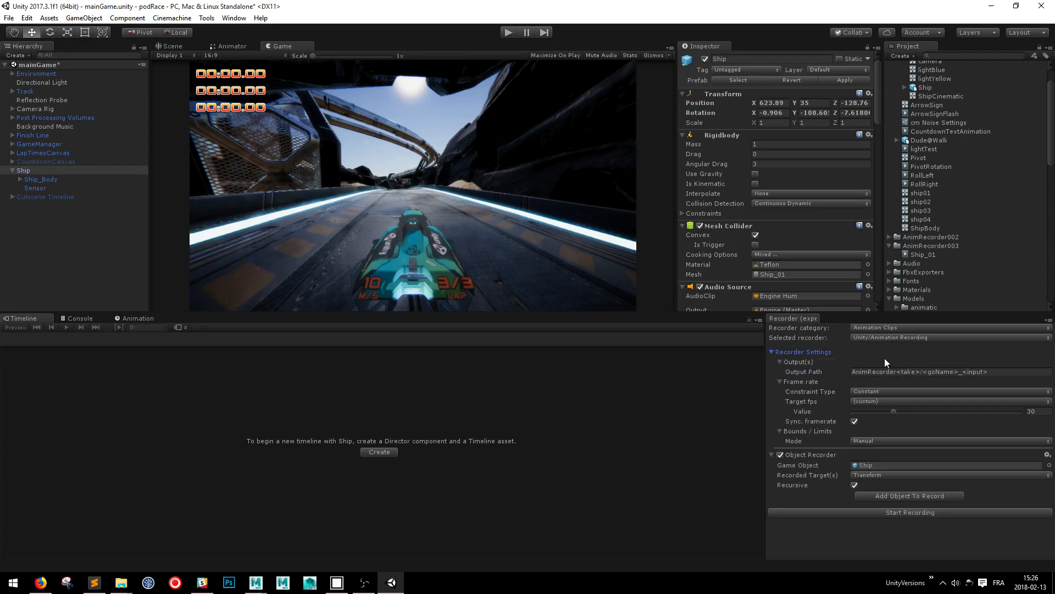
scroll(934, 96, "down", 3)
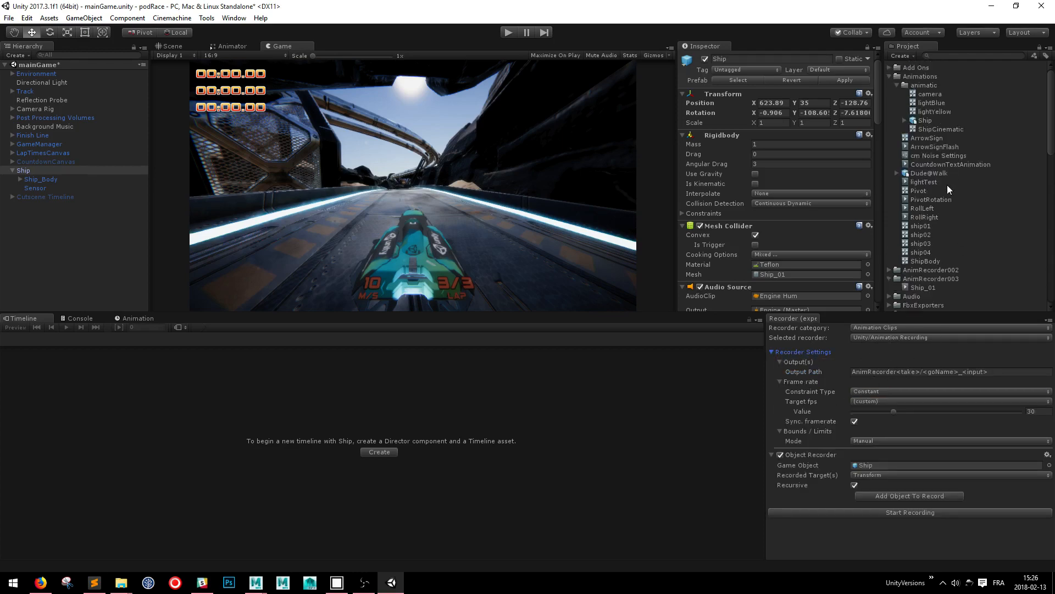
left_click(902, 513)
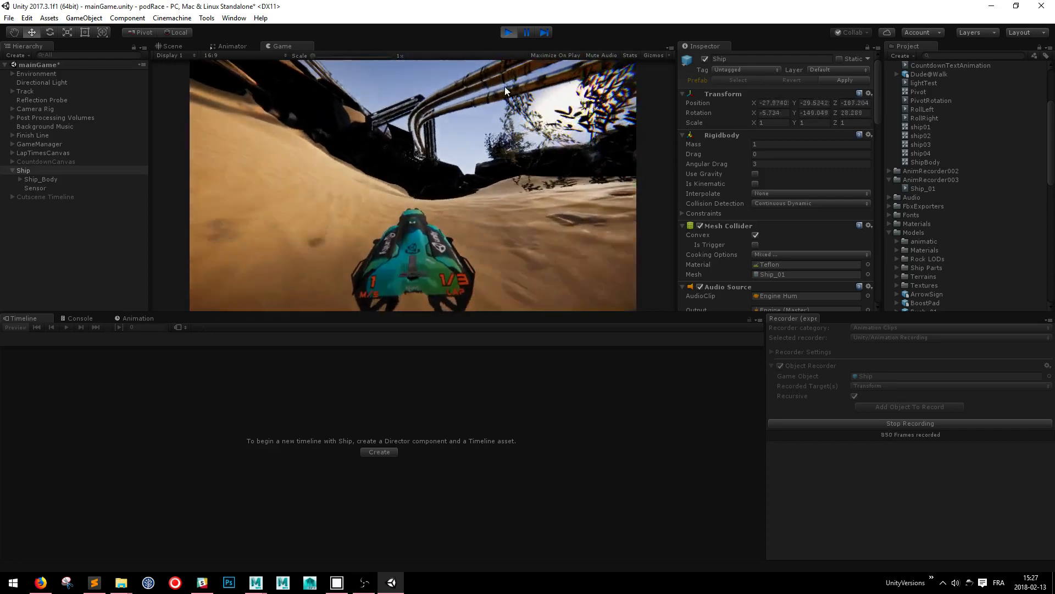
left_click(915, 422)
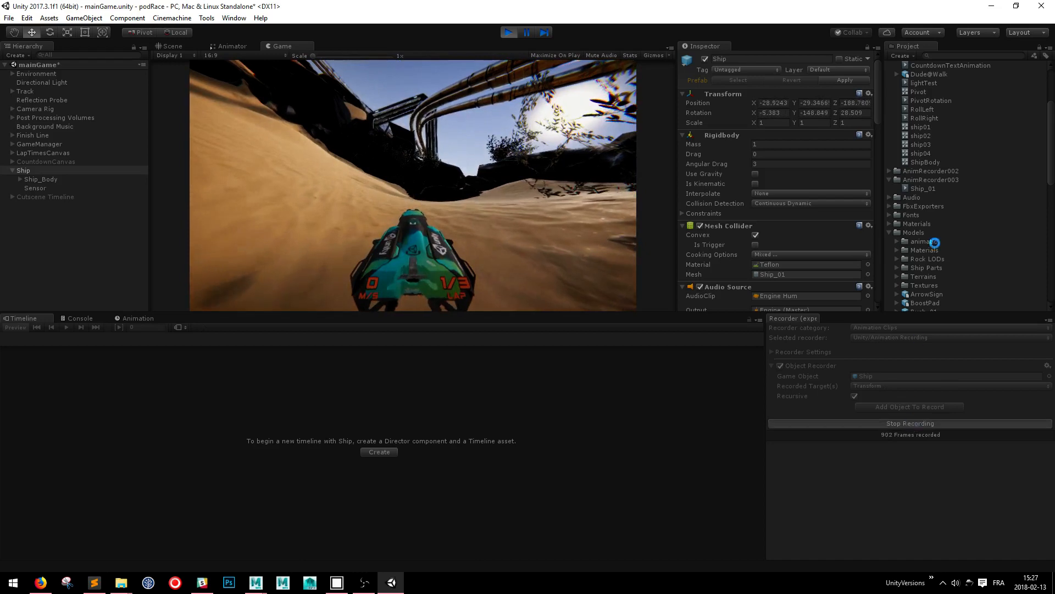
- Add the Ship_cinematic prefab from the Prefabs folder to the mainGame scene
left_click(934, 191)
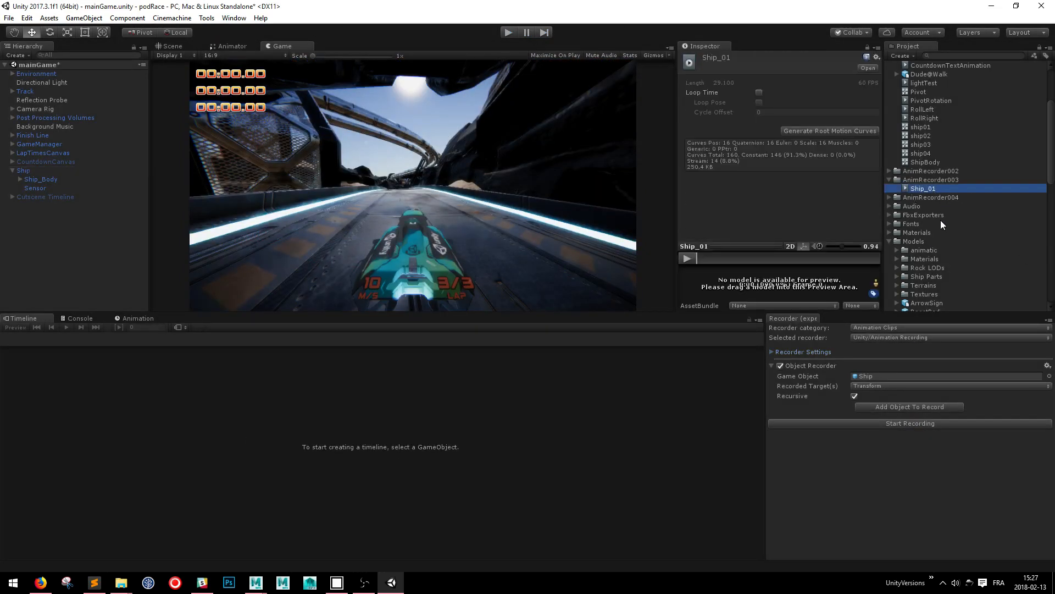
scroll(941, 220, "down", 10)
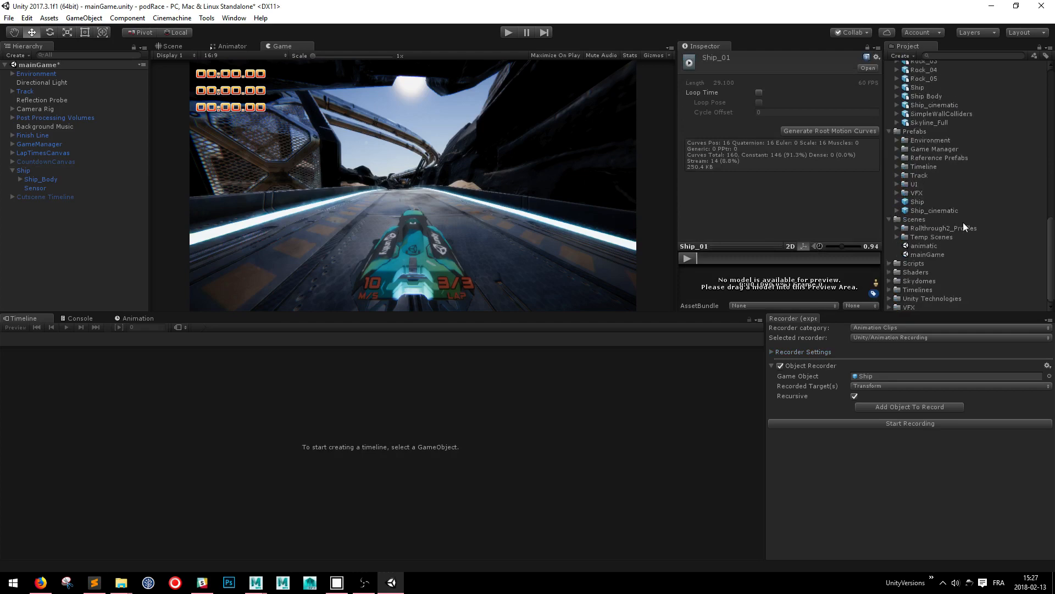
left_click_drag(948, 210, 55, 231)
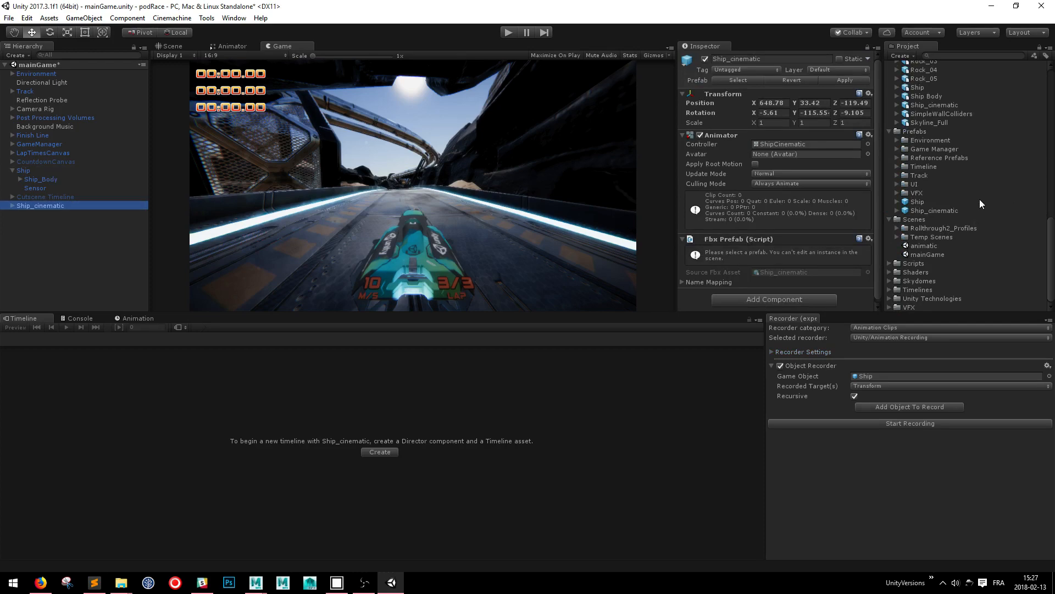
- Apply the recorded Ship_01 clip from the AnimRecorder004 folder to the Ship_cinematic object
scroll(979, 200, "up", 6)
scroll(948, 193, "up", 5)
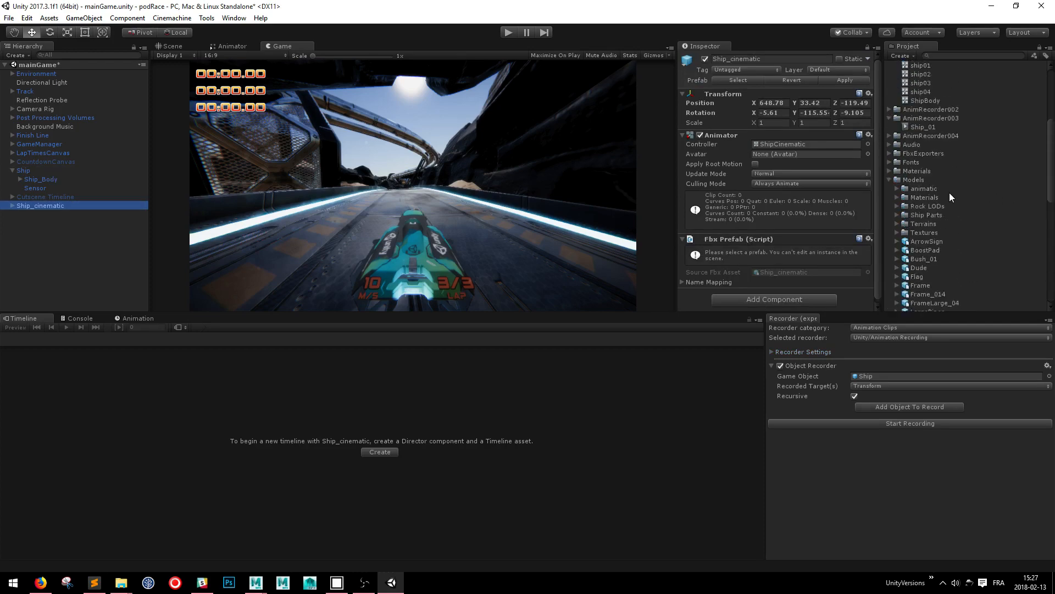
left_click(888, 136)
left_click_drag(931, 145, 52, 201)
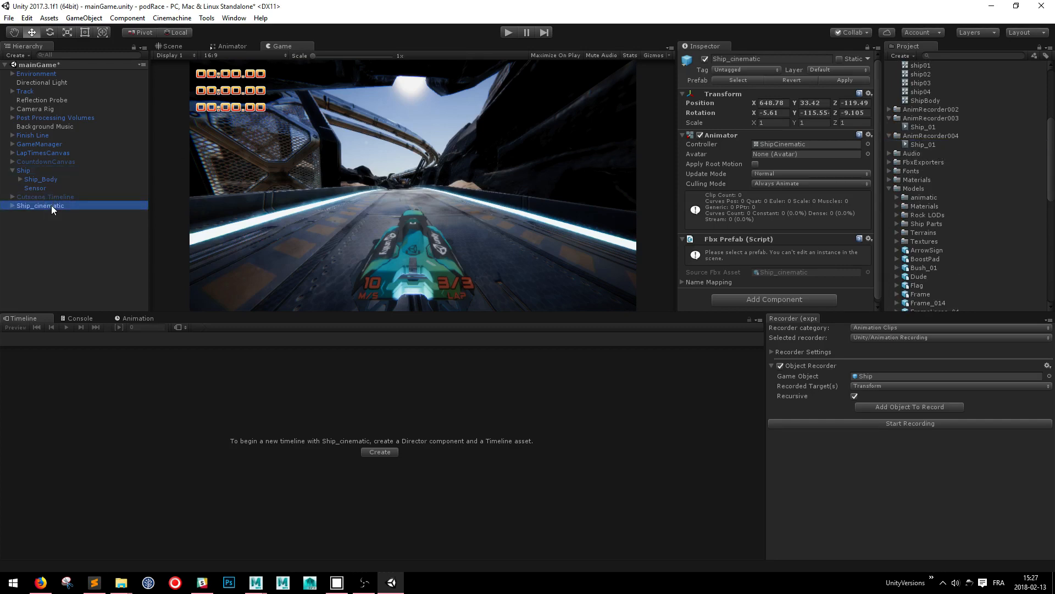
- Delete the empty Ship_cinematic state from the Animator's Base Layer, keeping the Ship_01 state
left_click(230, 46)
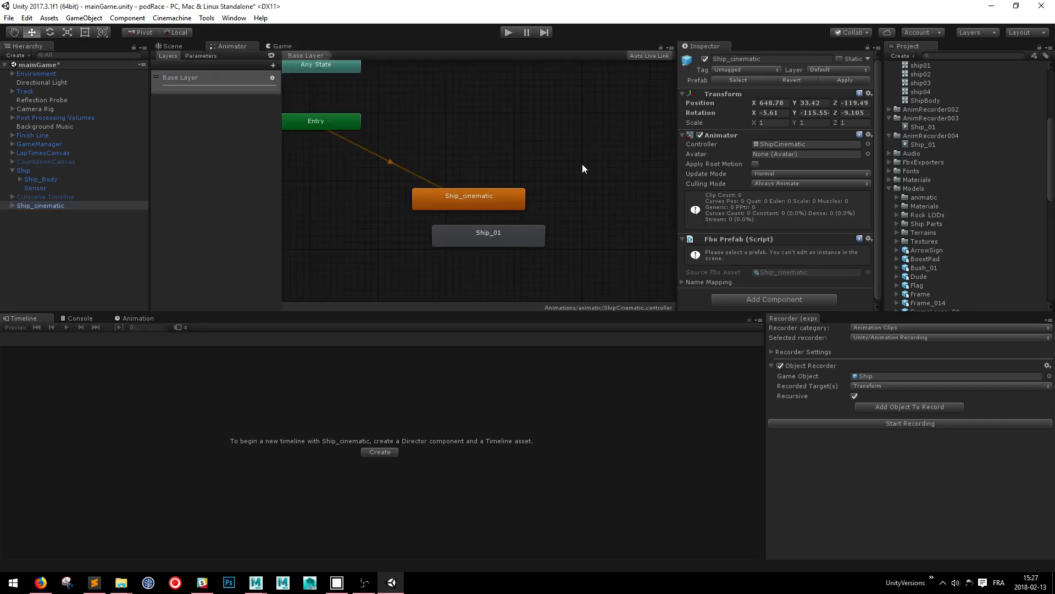
left_click(497, 236)
left_click(495, 189)
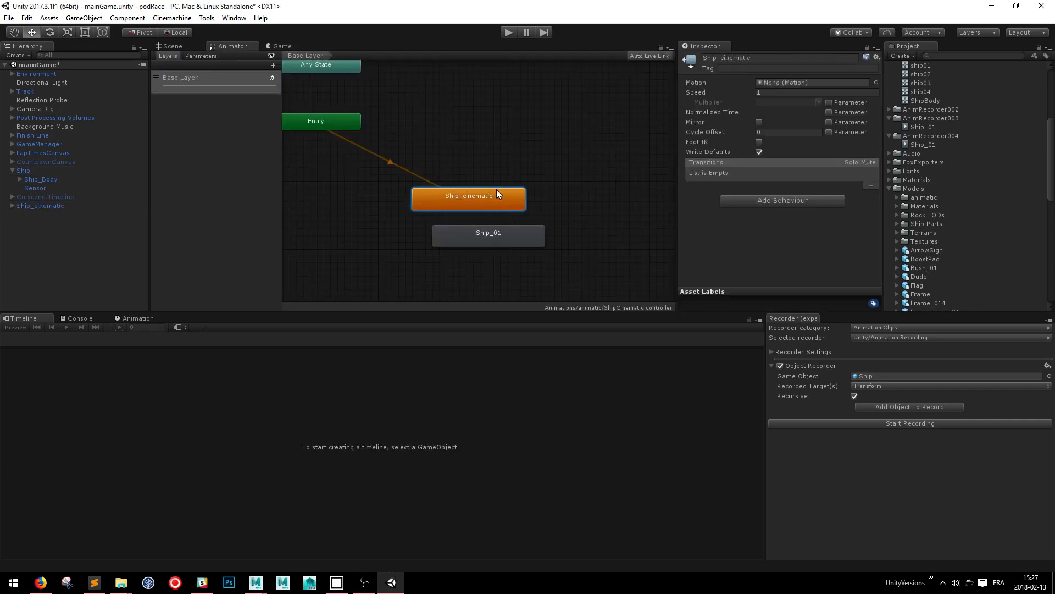
key("Delete")
left_click(475, 244)
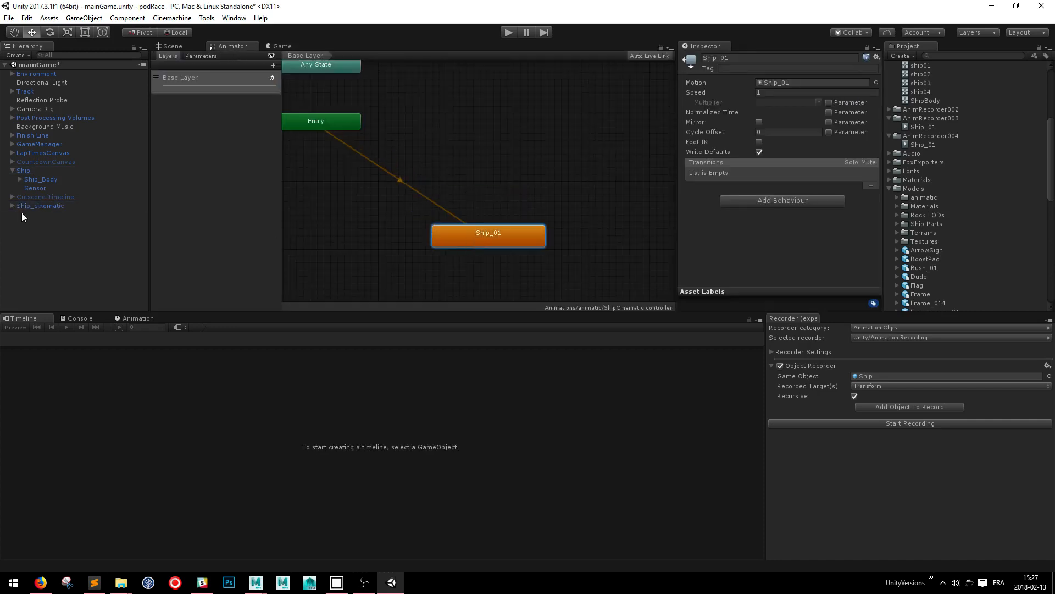
- Focus the Scene view on Ship_cinematic's Sensor and preview the Ship_01 clip by scrubbing to frame 1400
left_click(39, 206)
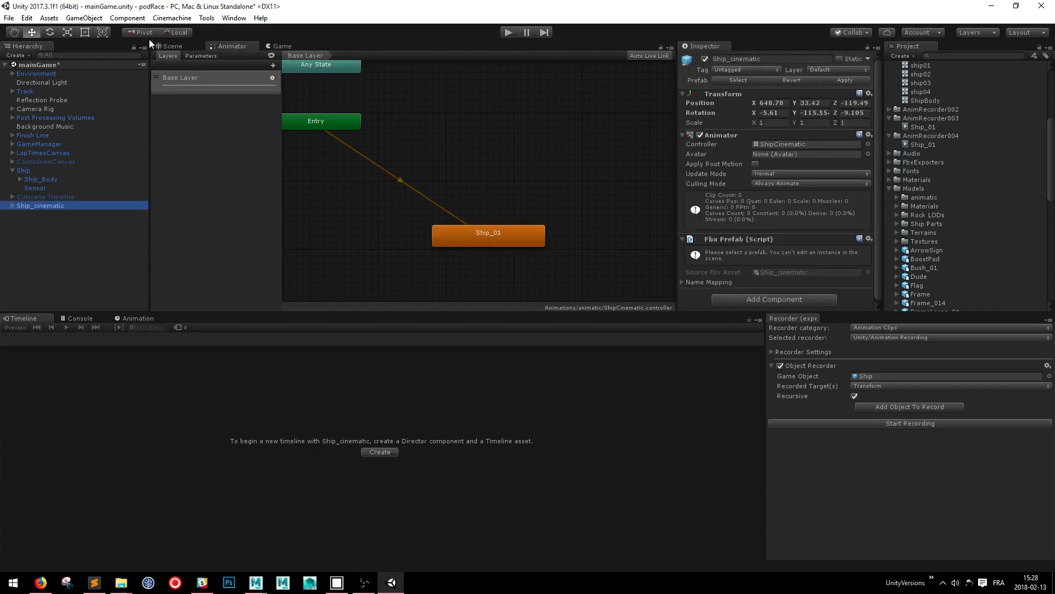
left_click(175, 46)
left_click(12, 205)
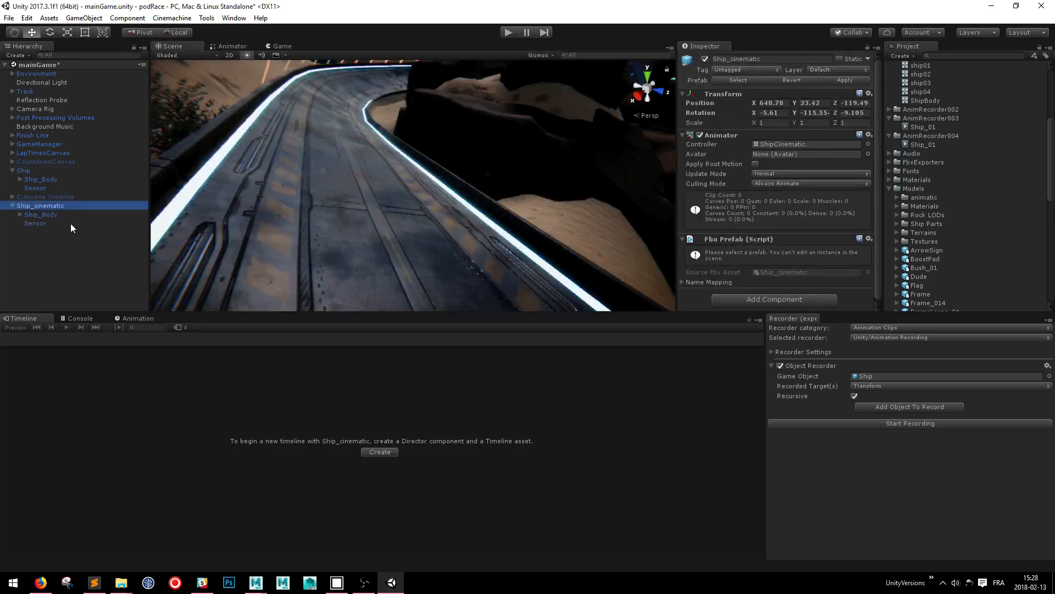
left_click(35, 223)
key("f")
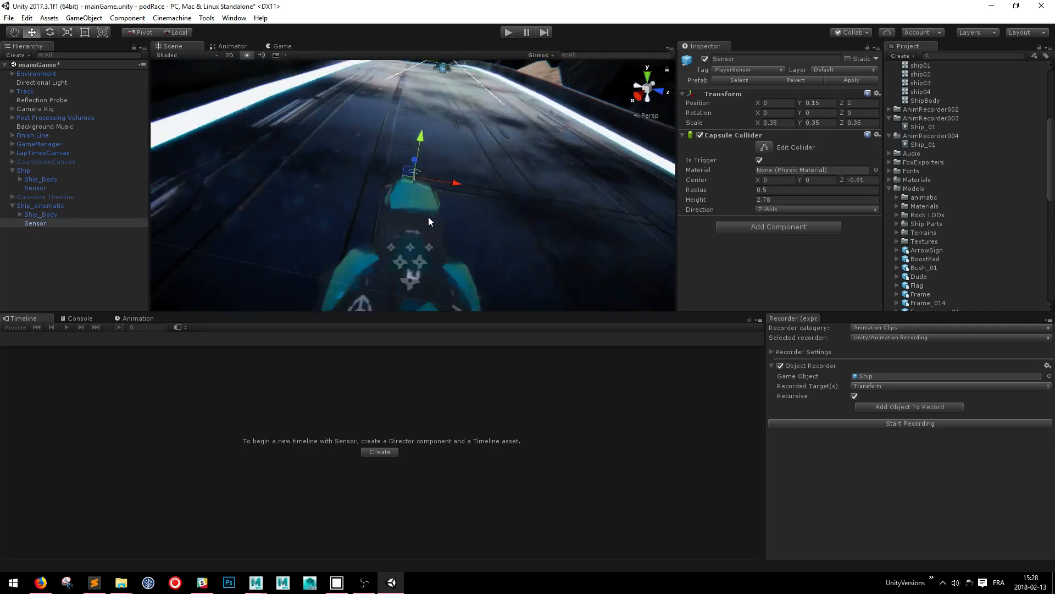
left_click(138, 318)
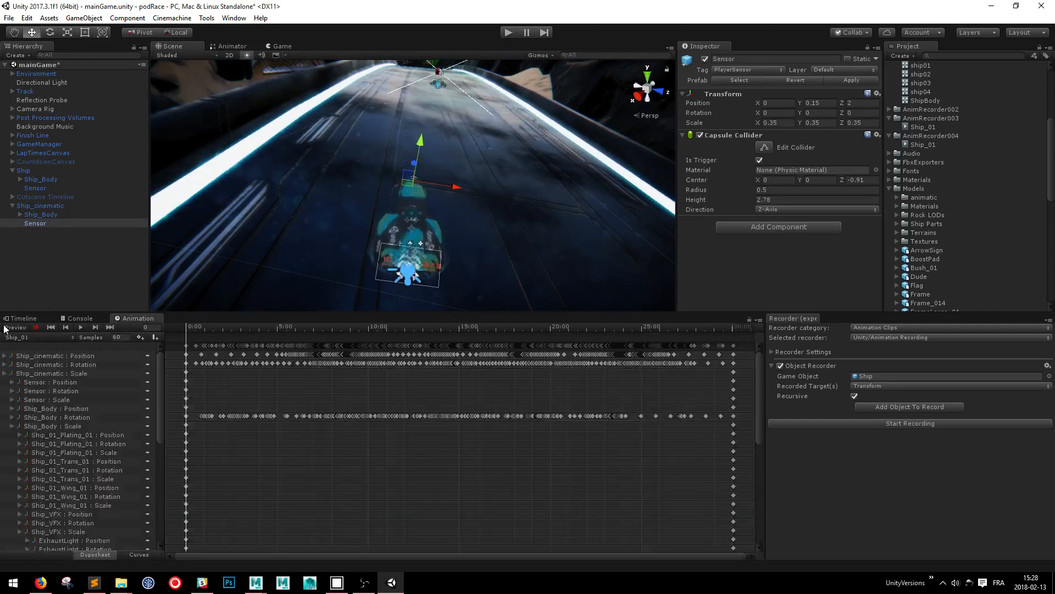
left_click_drag(203, 331, 611, 310)
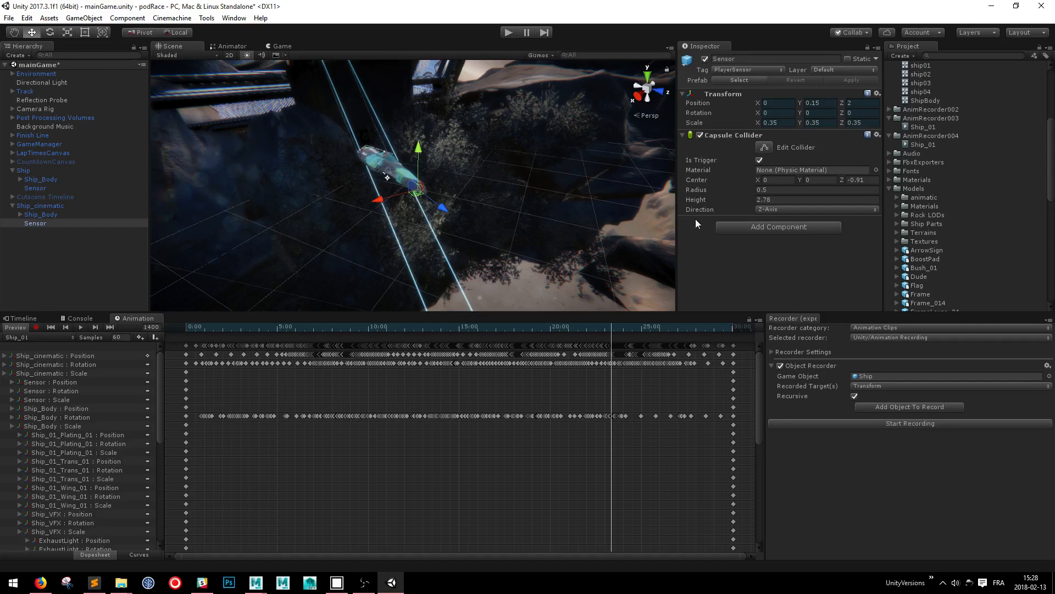
- Export the Ship_cinematic model as Ship_cinematic.fbx into the Assets/Animations/animatic folder
left_click(55, 206)
right_click(55, 206)
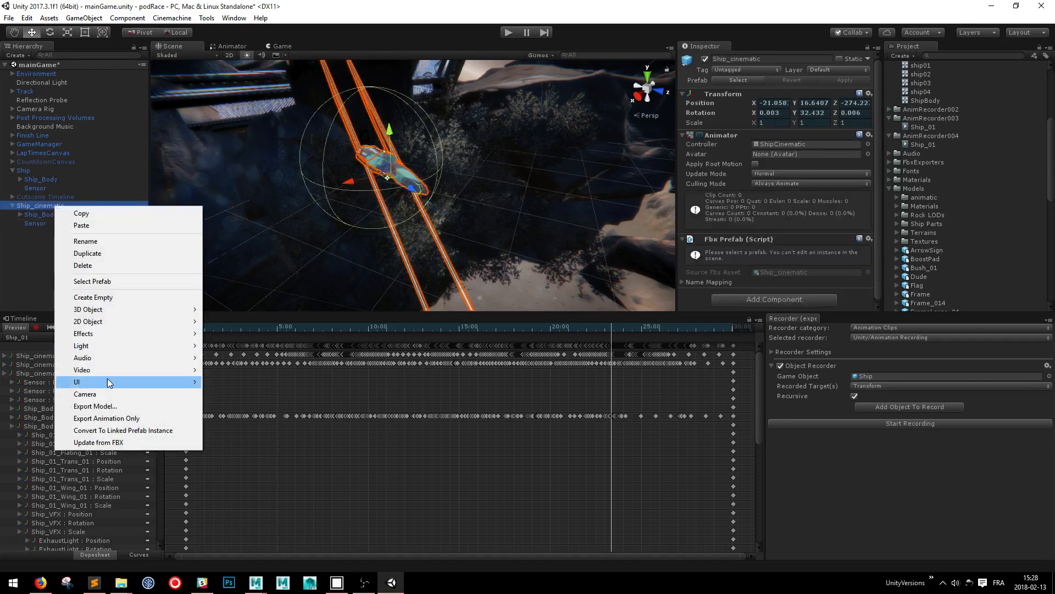
left_click(123, 407)
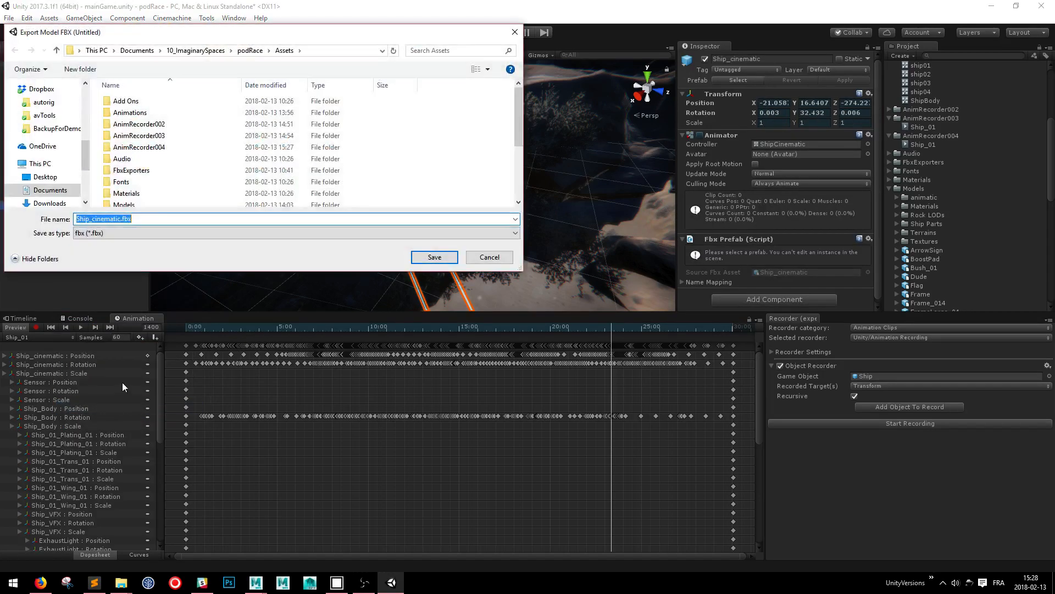
double_click(148, 112)
double_click(153, 105)
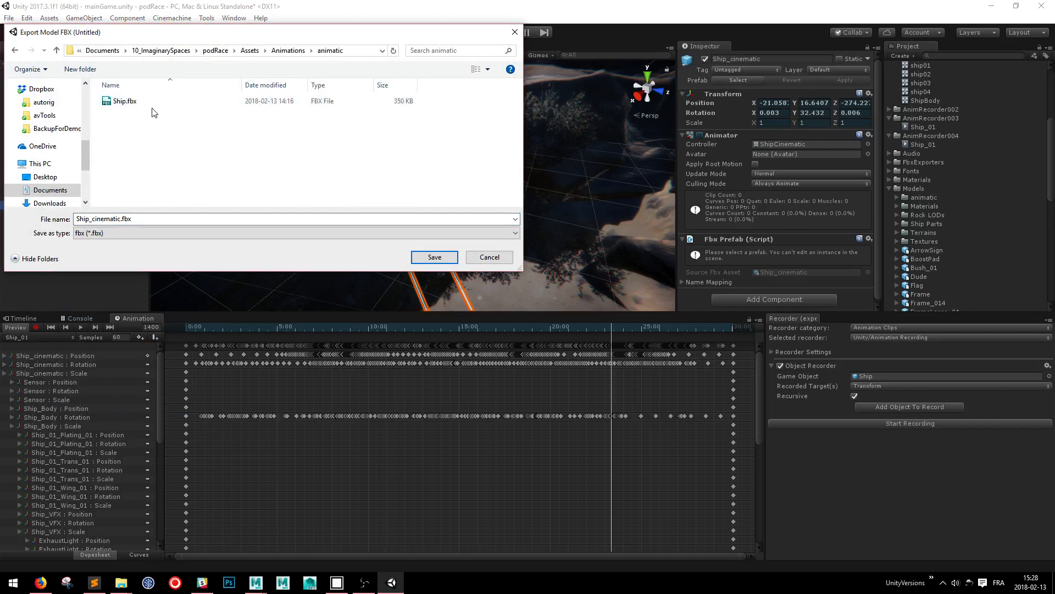
left_click(442, 261)
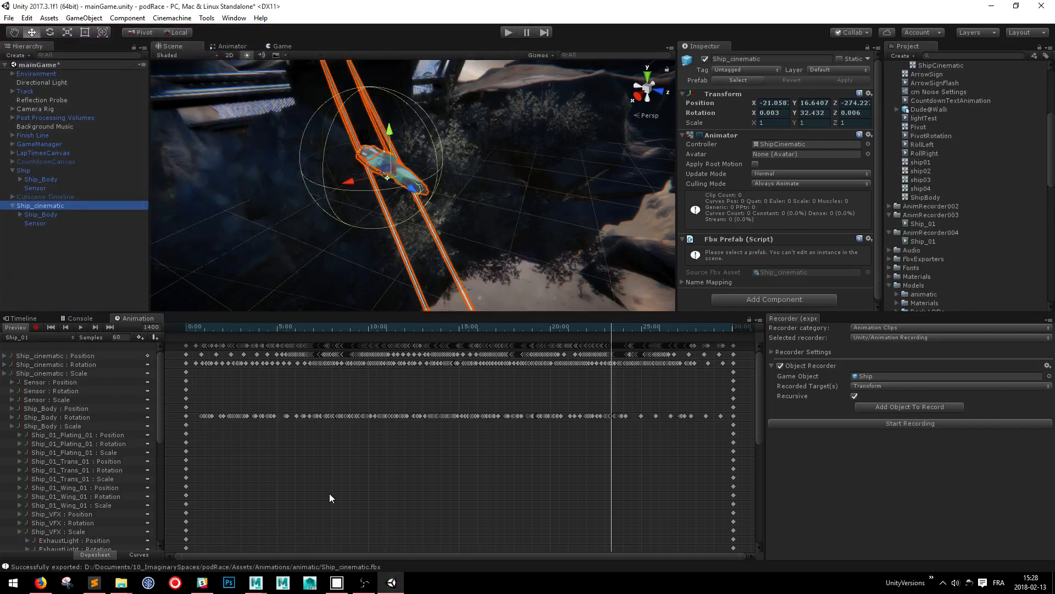
- Switch to Maya and import Ship_cinematic.fbx from the Unity project's Assets/Animations/animatic folder using the Unity FBX import
mouse_move(256, 582)
left_click(265, 519)
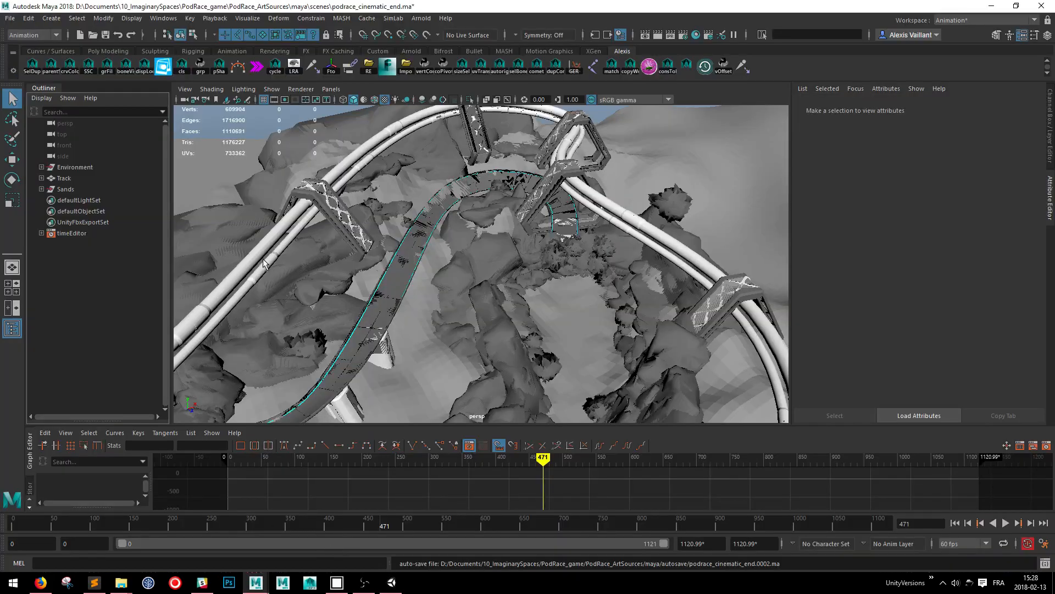
left_click_drag(514, 334, 498, 258, "alt")
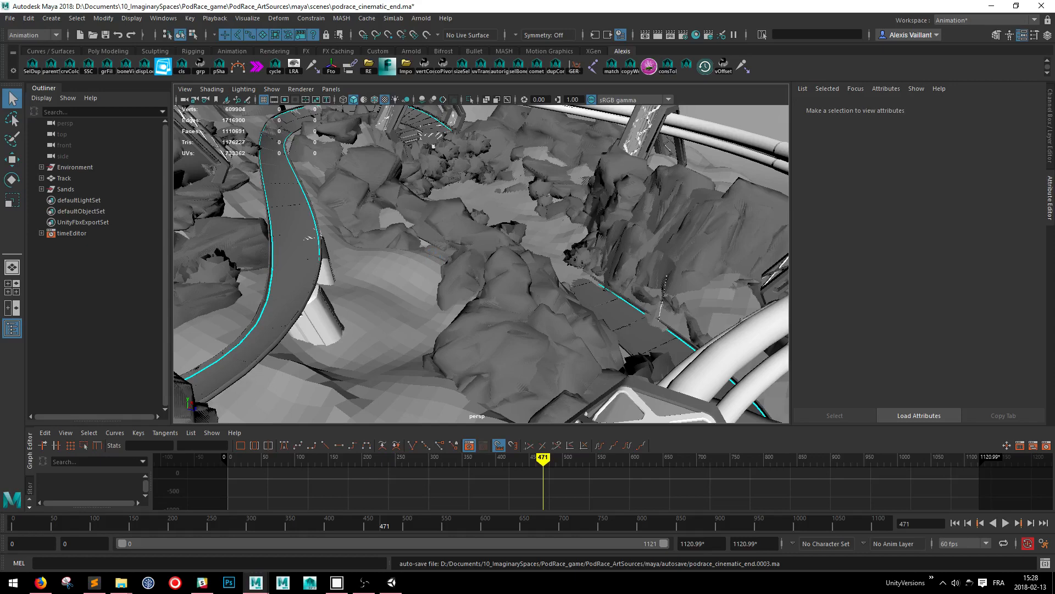
key("alt")
key("Down")
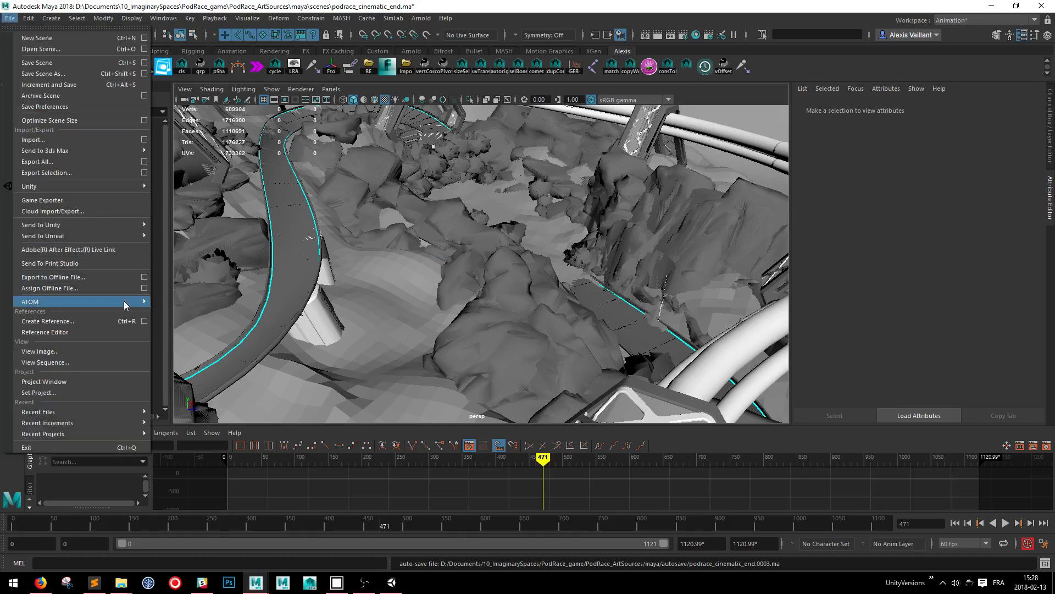
mouse_move(123, 190)
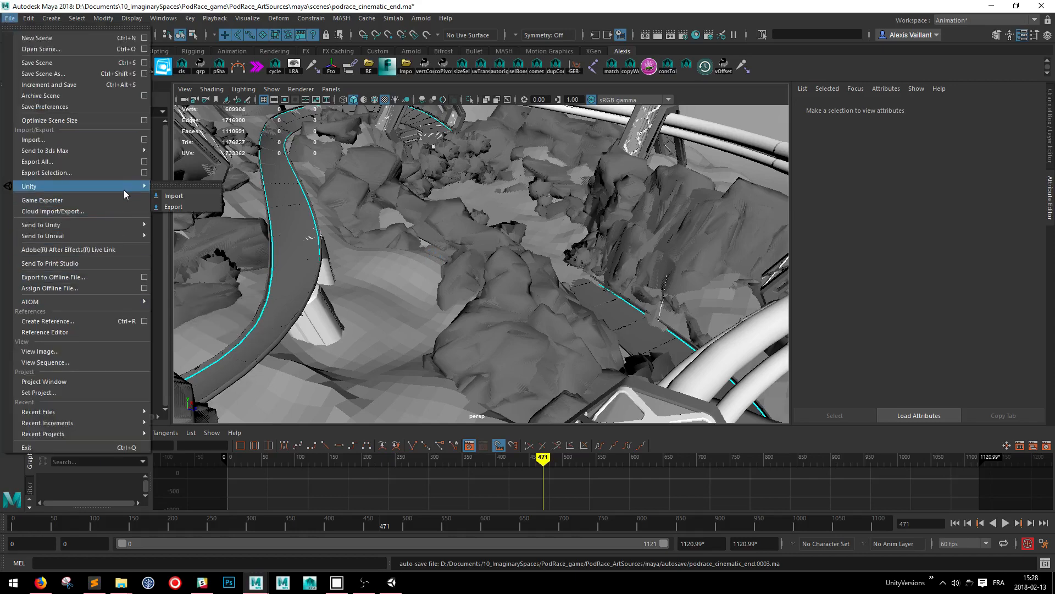
left_click(206, 195)
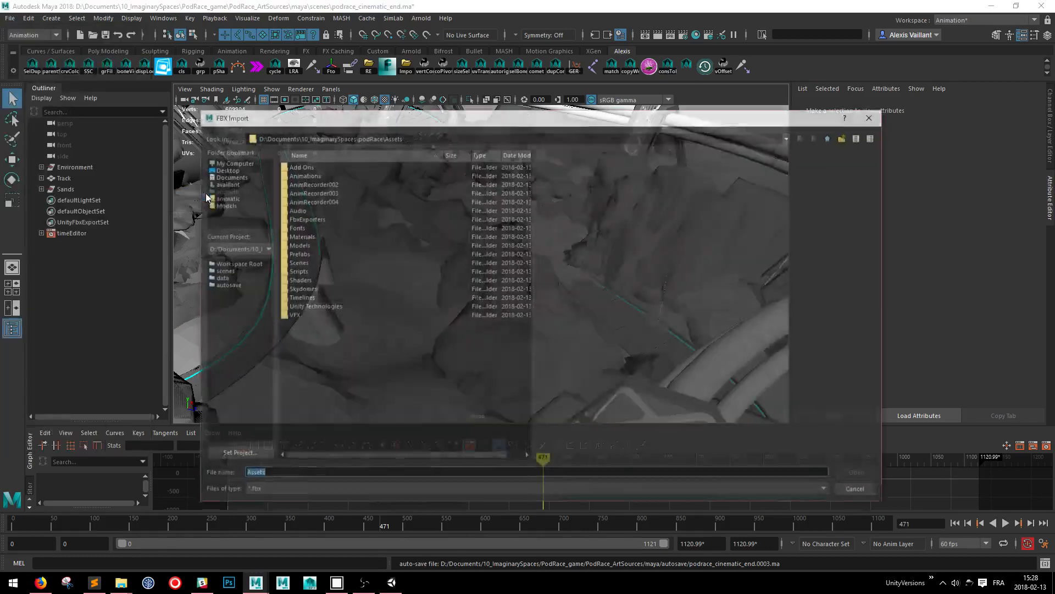
double_click(315, 174)
double_click(320, 166)
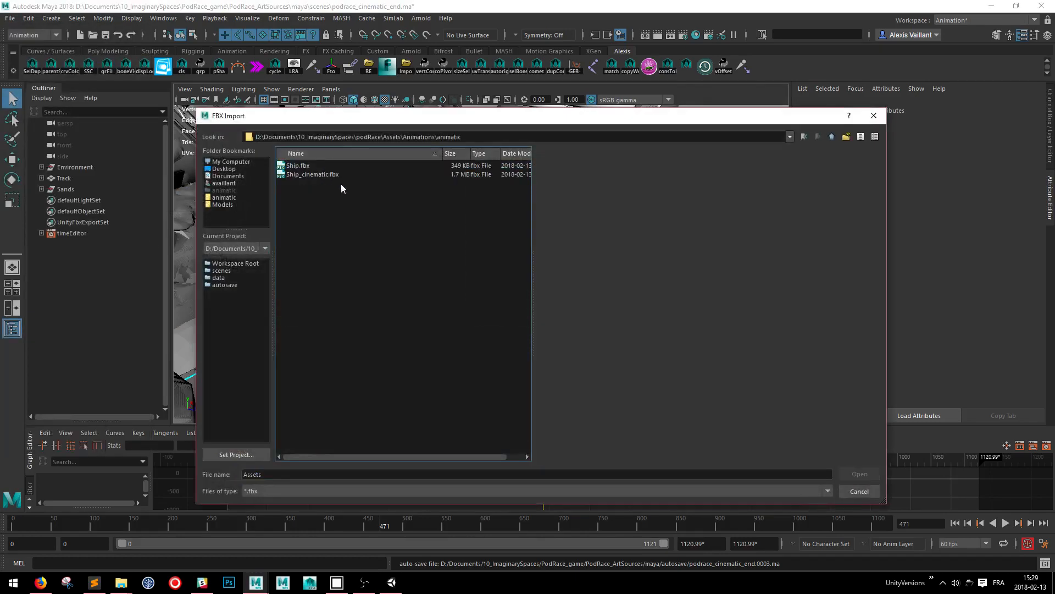
left_click(336, 174)
left_click(860, 474)
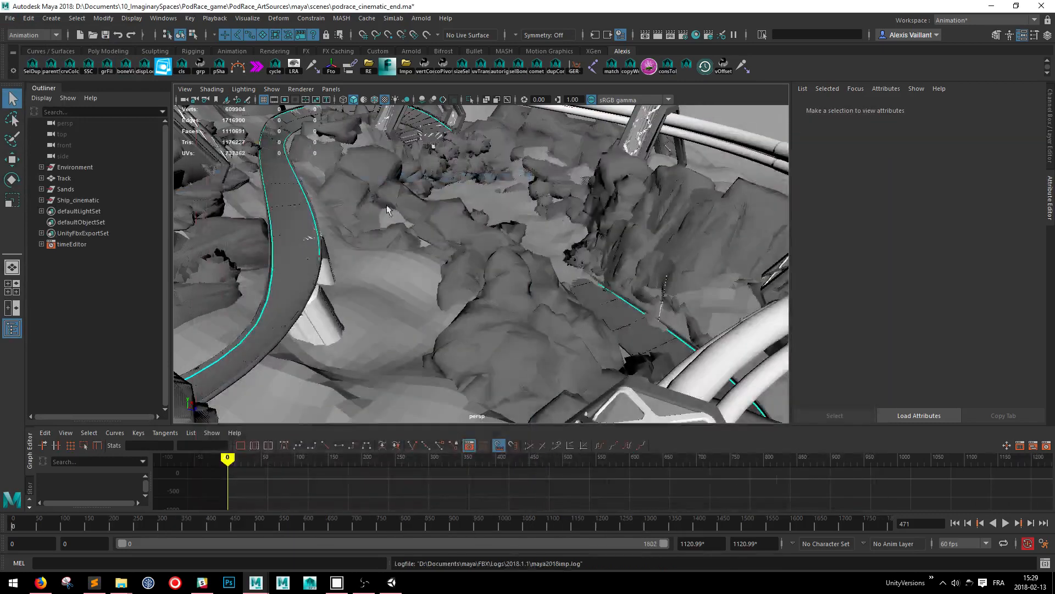
- Select the imported Ship_cinematic and check its animation at frame 483, framing the ship in the viewport
left_click(84, 200)
mouse_move(235, 461)
left_mouse_down()
mouse_move(629, 457)
mouse_move(437, 447)
left_mouse_up()
middle_click_drag(419, 299, 433, 294, "alt")
key("ctrl+1")
key("f")
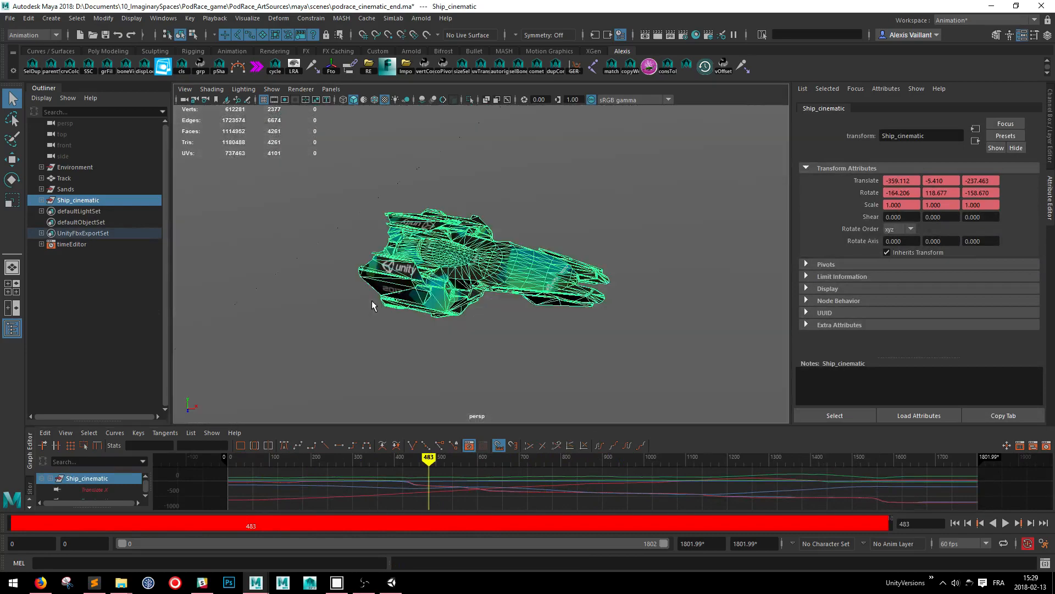
scroll(434, 293, "down", 8)
left_click_drag(528, 289, 488, 313, "alt")
- Review the ship's motion along the track by scrubbing to frames 1062 and 1322
left_click_drag(435, 457, 670, 456)
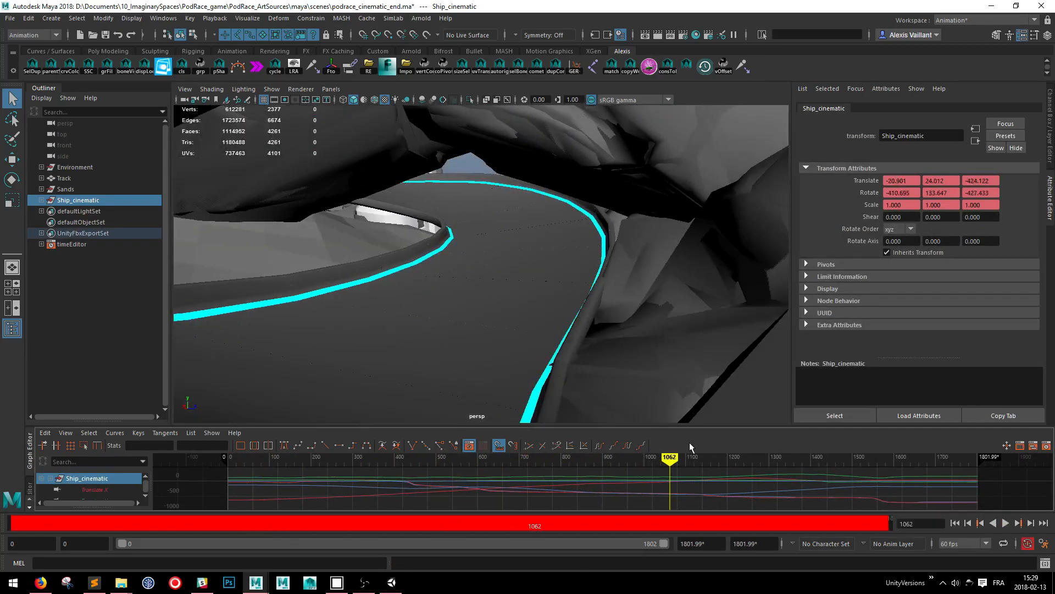
key("f")
scroll(533, 349, "down", 10)
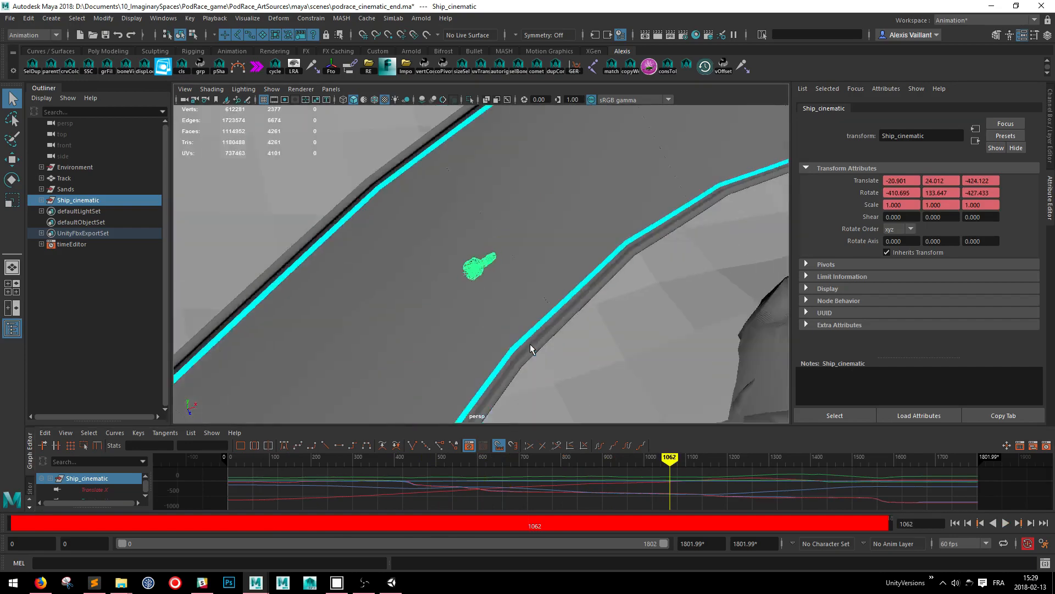
middle_click_drag(527, 324, 373, 165, "alt")
scroll(499, 231, "down", 5)
scroll(504, 214, "up", 5)
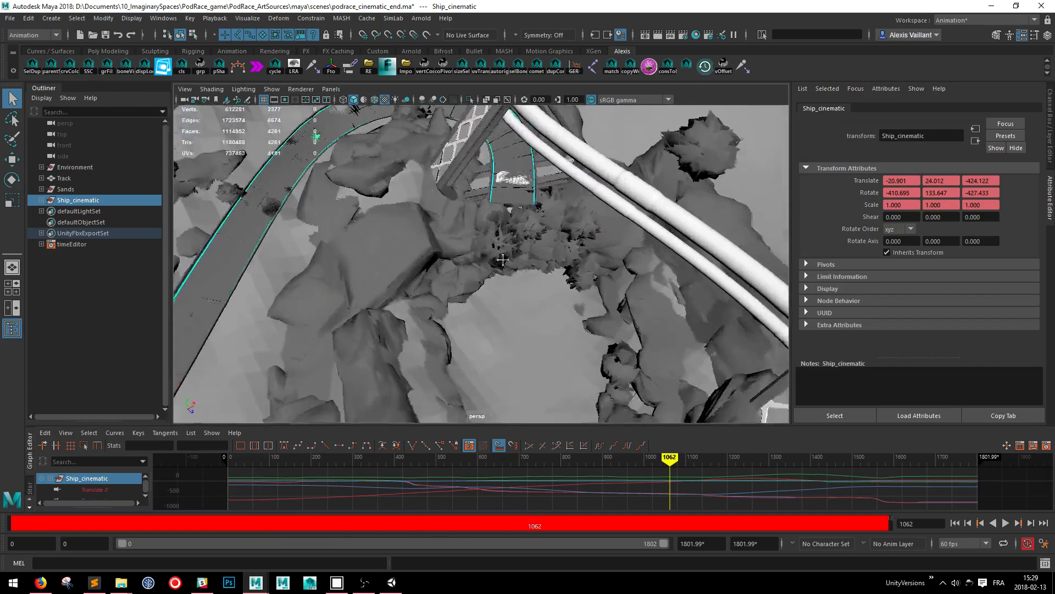
left_click_drag(506, 208, 508, 260, "alt")
mouse_move(680, 479)
left_mouse_down()
mouse_move(934, 486)
mouse_move(778, 486)
left_mouse_up()
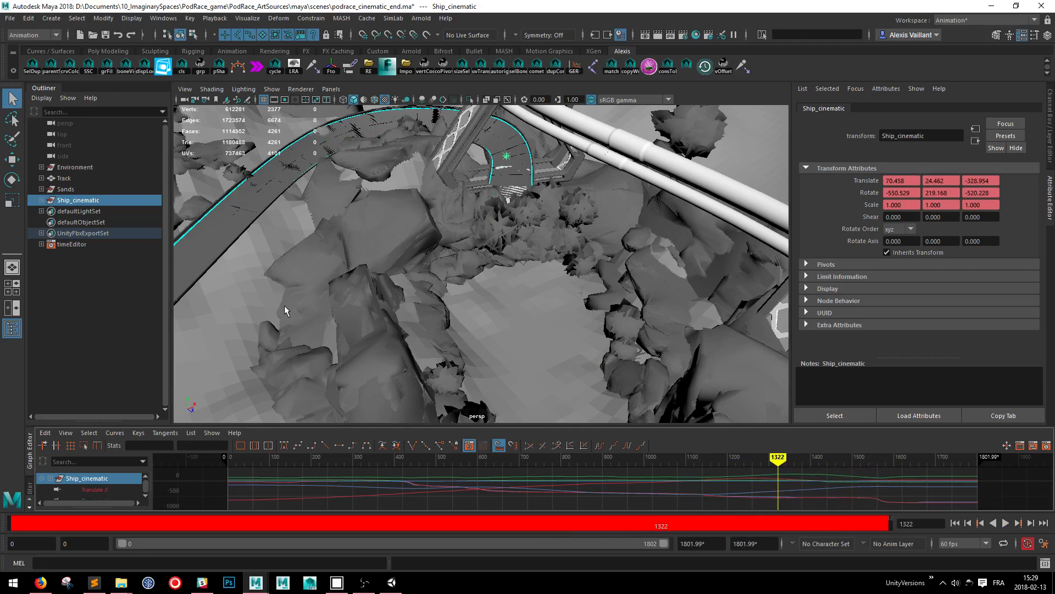